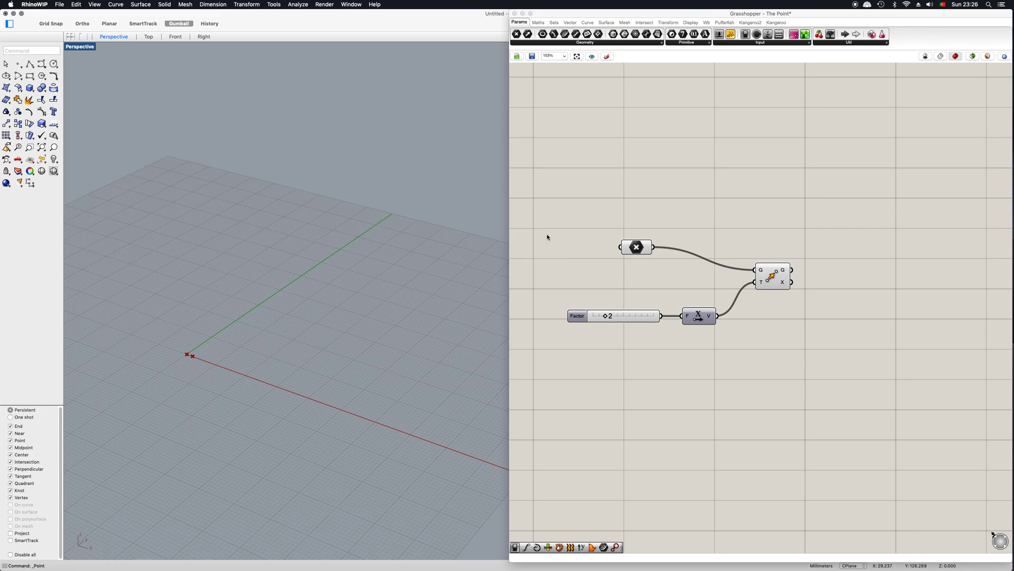
Shift the Point parameter slightly and set the factor slider feeding Unit X to 6.
scroll(560, 254, "down", 3)
scroll(559, 255, "up", 2)
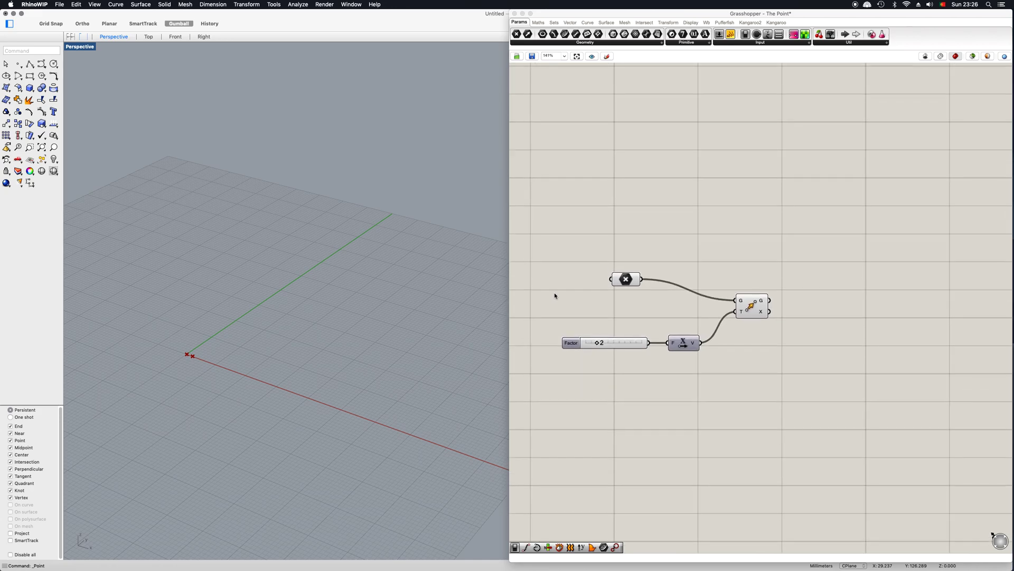
right_click_drag(555, 294, 551, 275)
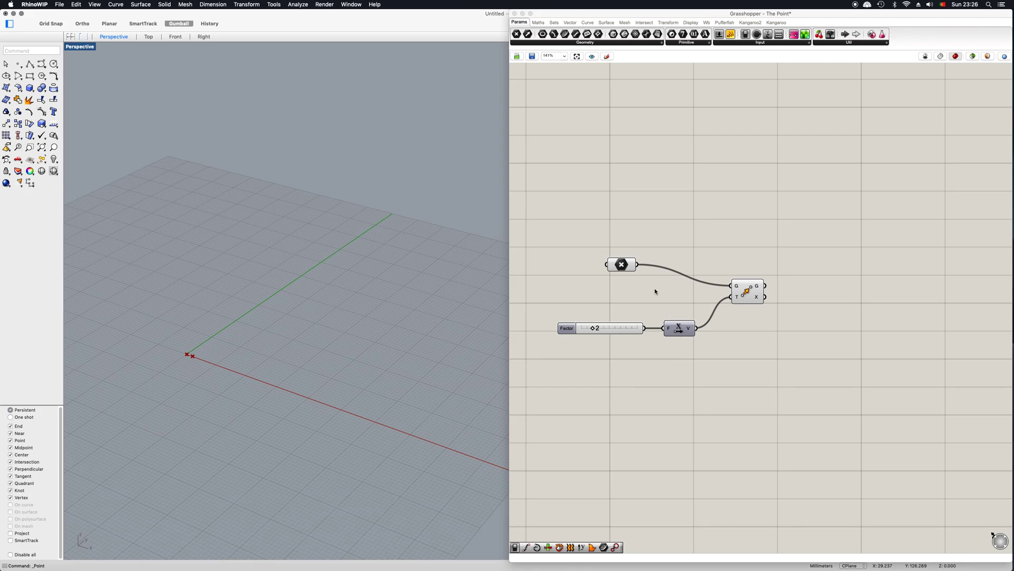
left_click(623, 267)
mouse_move(626, 272)
left_mouse_down()
mouse_move(622, 310)
mouse_move(645, 254)
mouse_move(634, 265)
left_mouse_up()
left_click(748, 290)
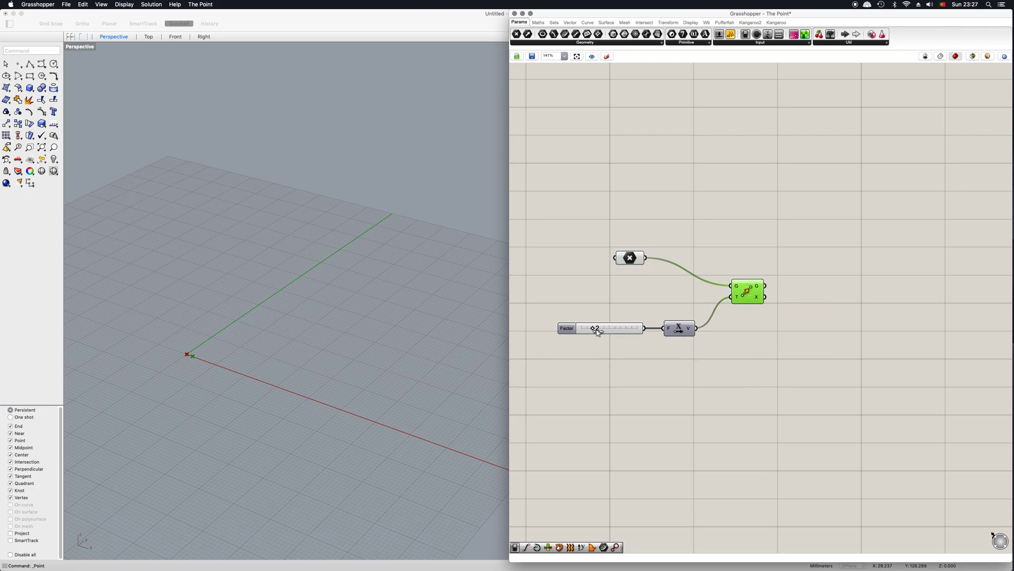
mouse_move(596, 331)
left_mouse_down()
mouse_move(591, 338)
mouse_move(613, 335)
left_mouse_up()
left_click(626, 365)
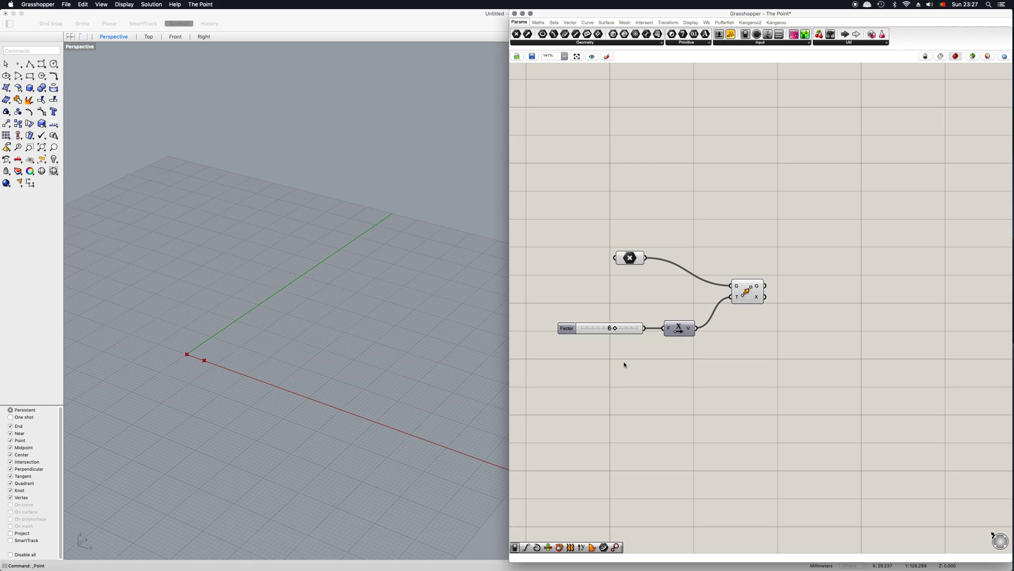
Add a Unit Y component below Unit X and connect it as an additional translation vector into the Move component.
double_click(676, 374)
type("y")
left_click(660, 366)
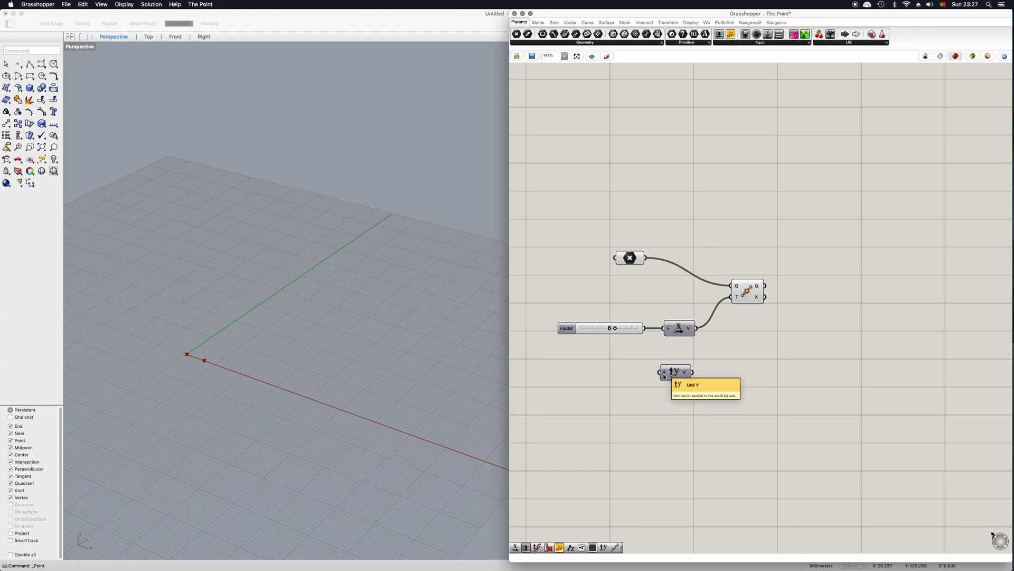
left_click_drag(664, 376, 732, 302)
Feed Unit Y from a copy of the factor slider set to 7, and set the X factor to 4.
left_click(623, 331)
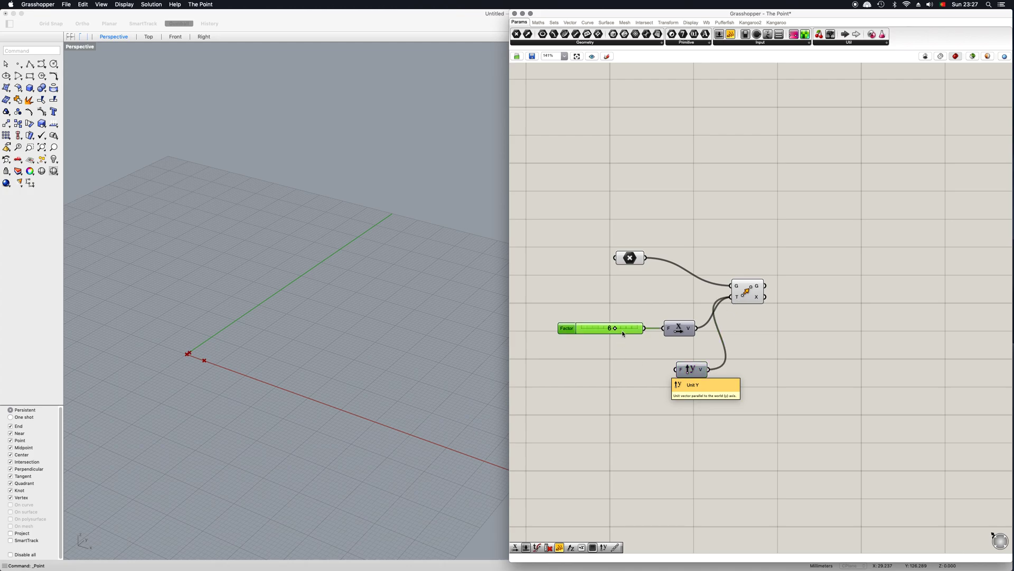
left_click_drag(597, 334, 683, 373, "alt")
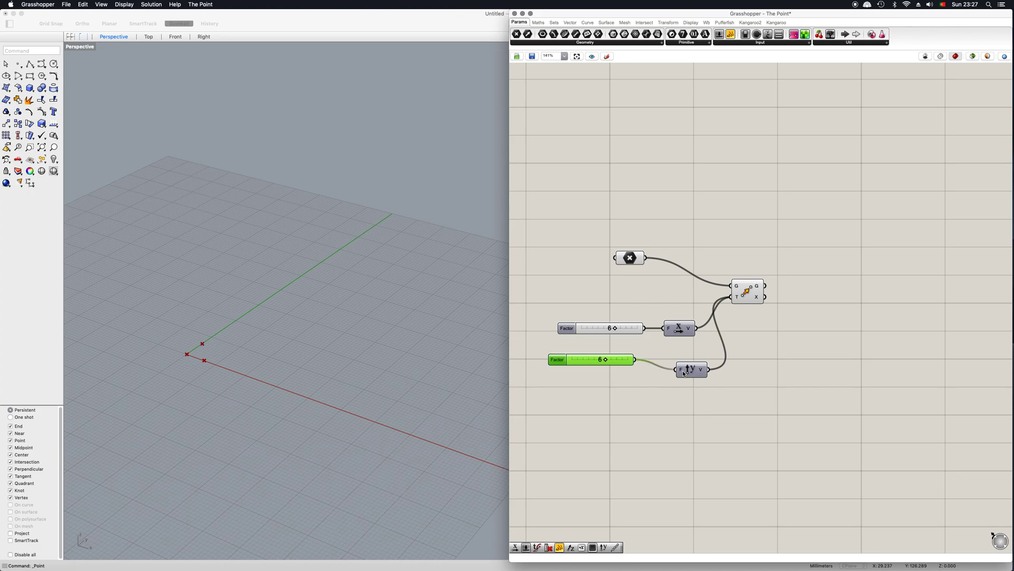
left_click_drag(611, 362, 607, 340)
left_click(645, 401)
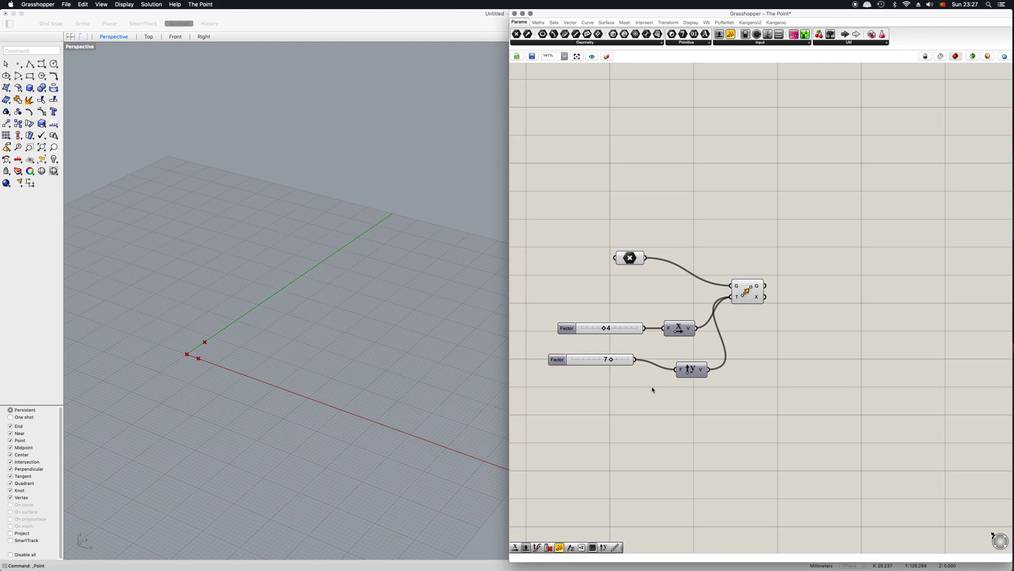
Chain a copy of Move after the first one, so the first translates only by Unit X and the second only by Unit Y.
left_click(746, 293)
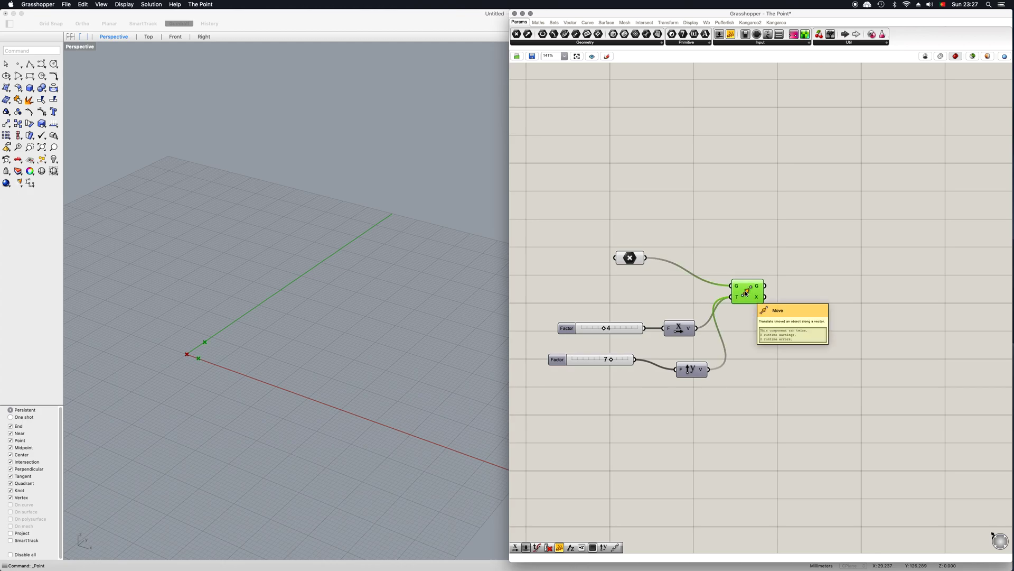
left_click_drag(746, 292, 819, 338, "alt")
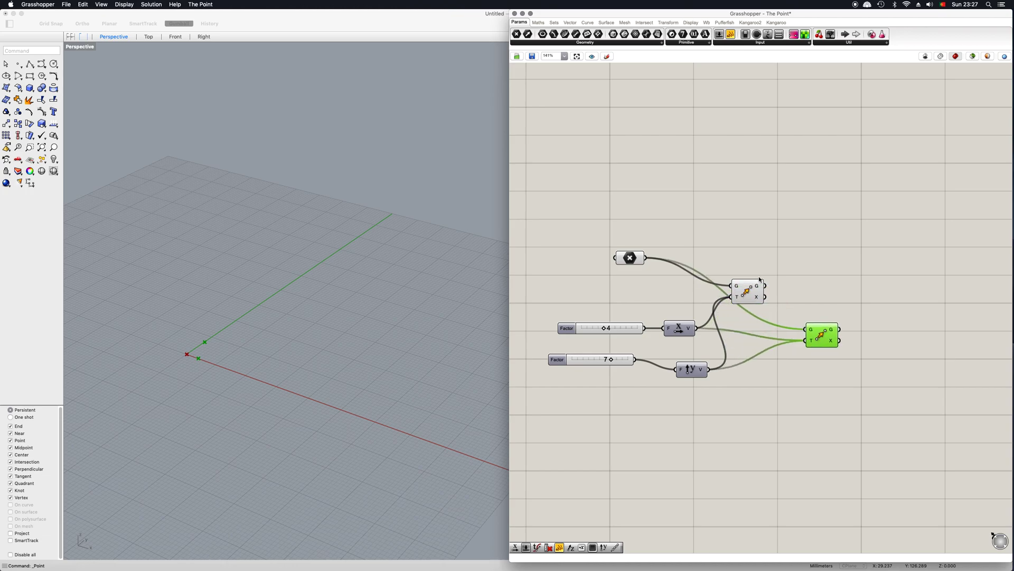
left_click_drag(765, 286, 831, 334)
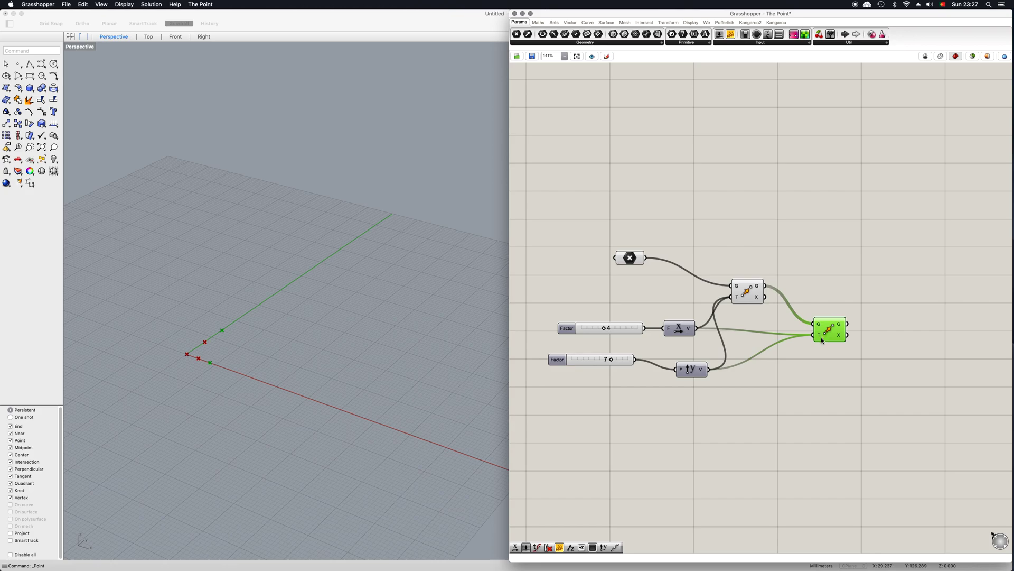
left_click_drag(812, 337, 698, 328, "super")
left_click_drag(709, 369, 731, 296, "super")
left_click(748, 319)
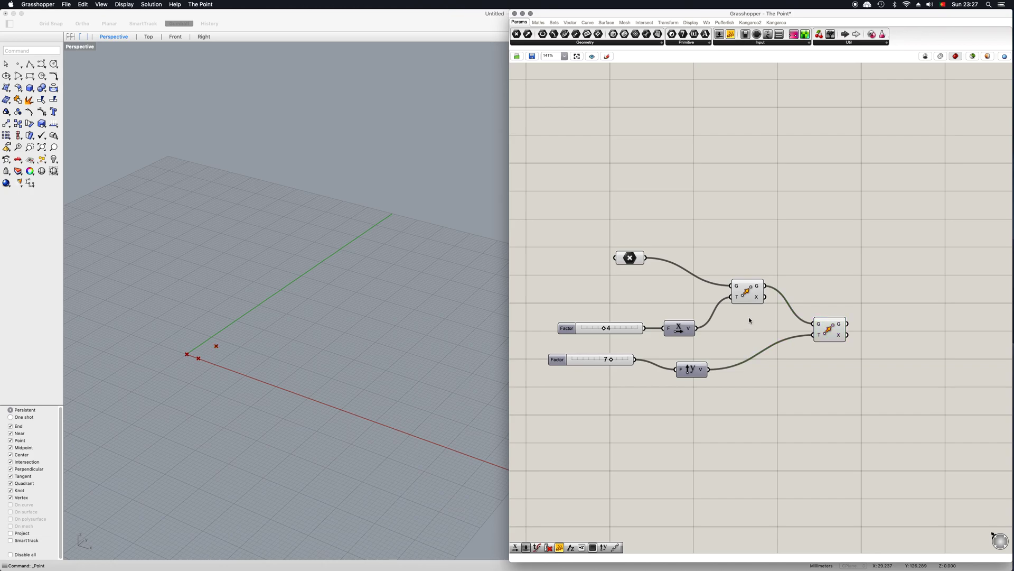
Turn off the first Move's preview, and set the X factor to 5 and the Y factor to 0.
mouse_move(606, 331)
left_mouse_down()
mouse_move(600, 361)
mouse_move(610, 359)
mouse_move(611, 331)
mouse_move(601, 331)
mouse_move(610, 331)
left_mouse_up()
left_click(748, 295)
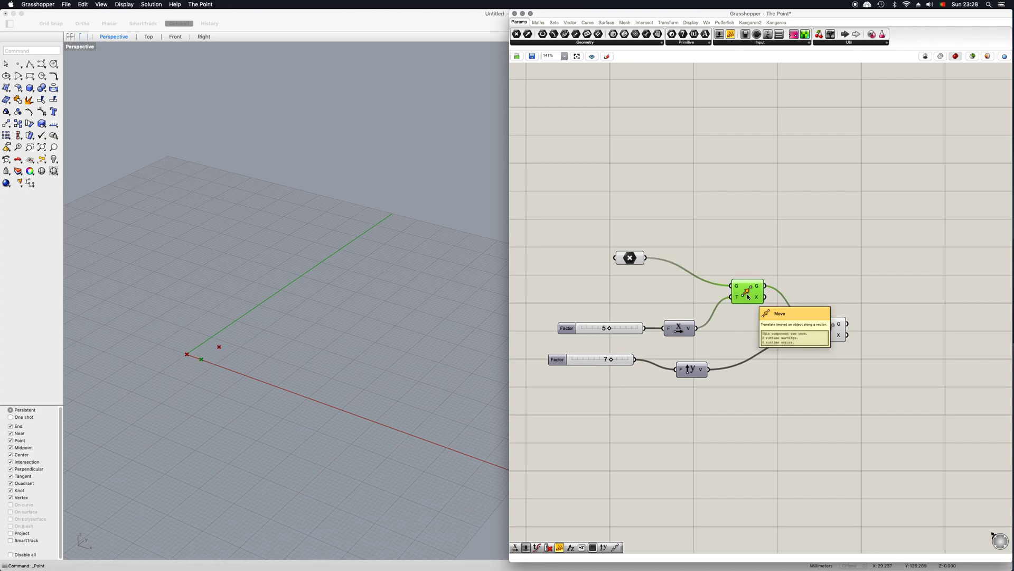
left_click_drag(610, 331, 571, 363)
left_click(612, 362)
left_click(823, 332)
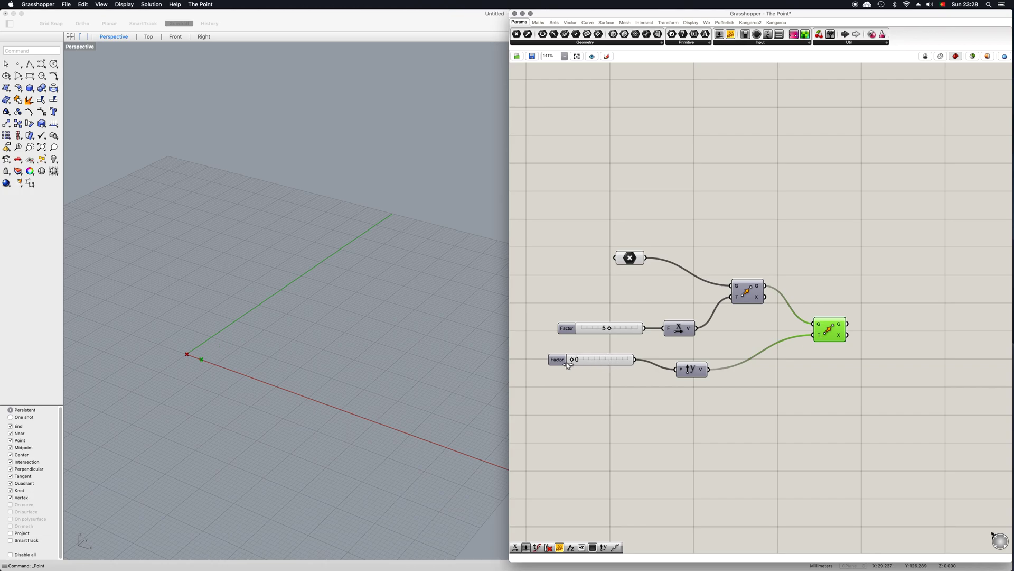
Set the X factor to 4 and the Y factor to 5, and shift the Unit X component slightly upward.
left_click_drag(610, 330, 603, 331)
left_click_drag(572, 362, 608, 362)
left_click_drag(681, 331, 686, 318)
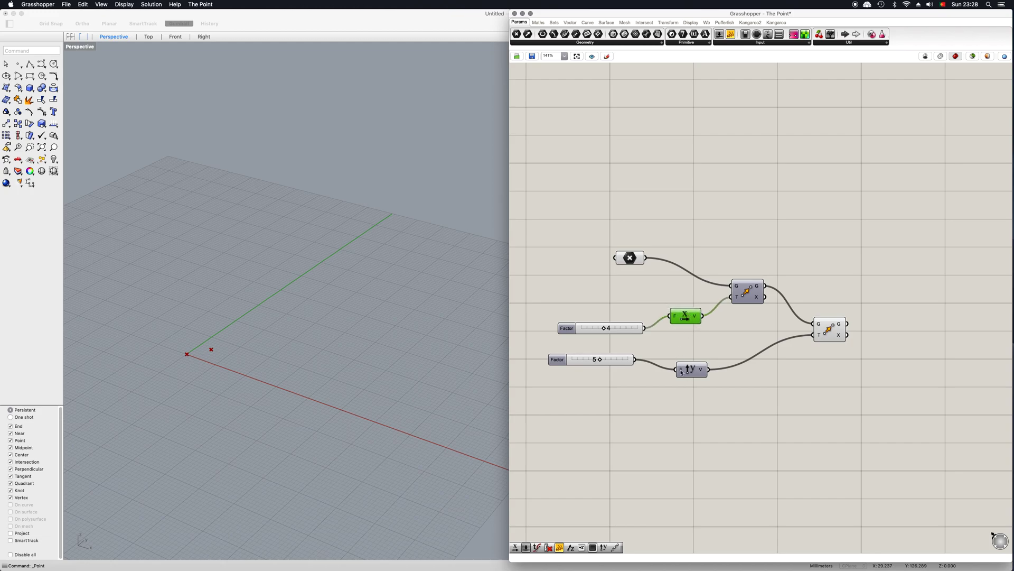
left_click(685, 344)
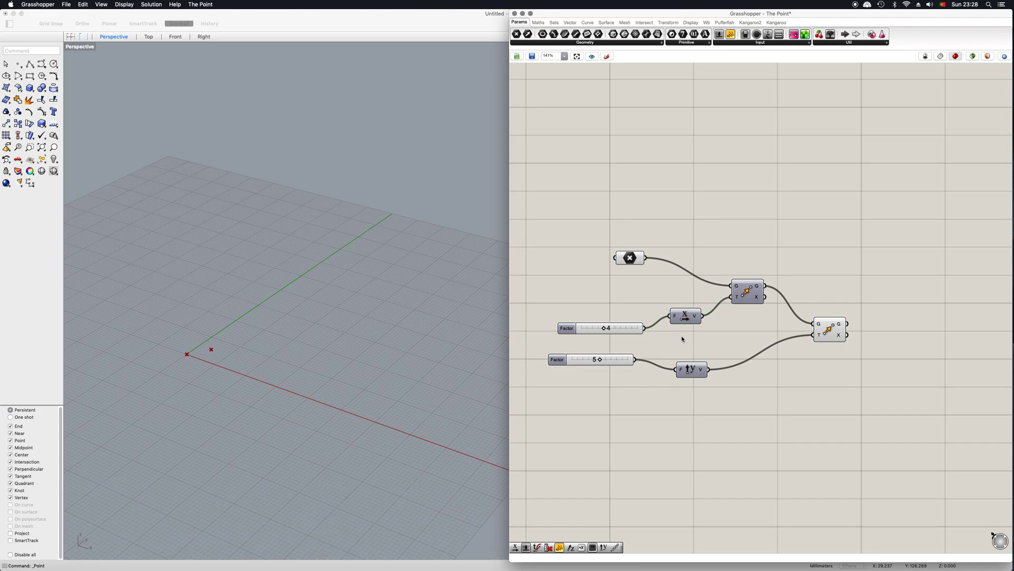
right_click_drag(680, 332, 674, 285)
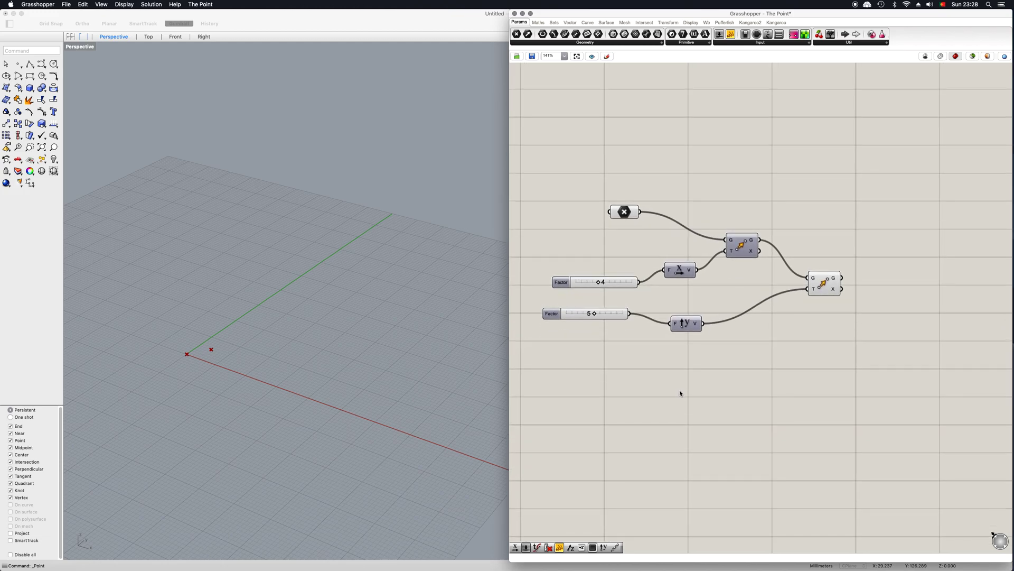
Add a Linear Array component and place it after the second Move.
double_click(680, 393)
type("arr")
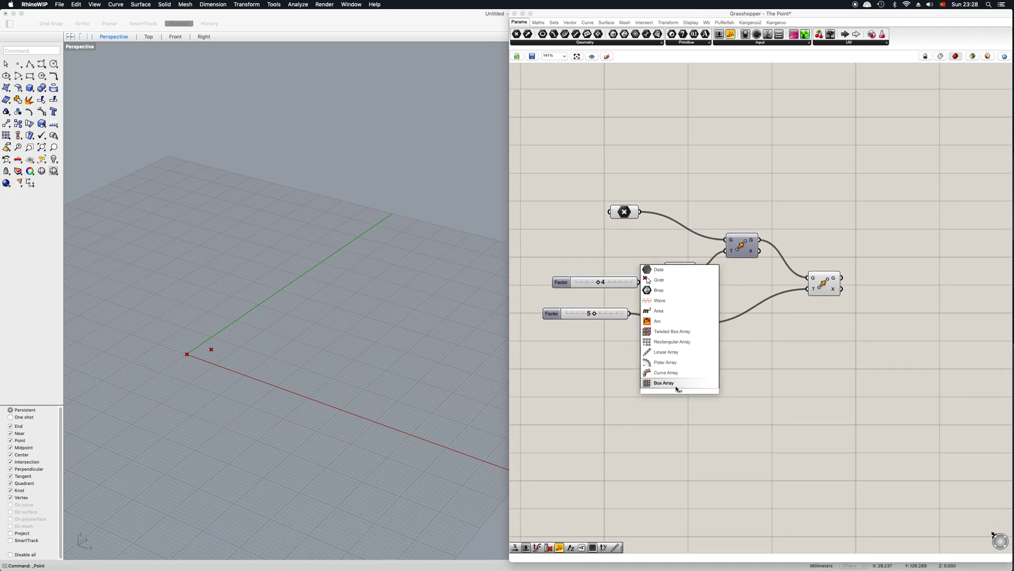
left_click(668, 353)
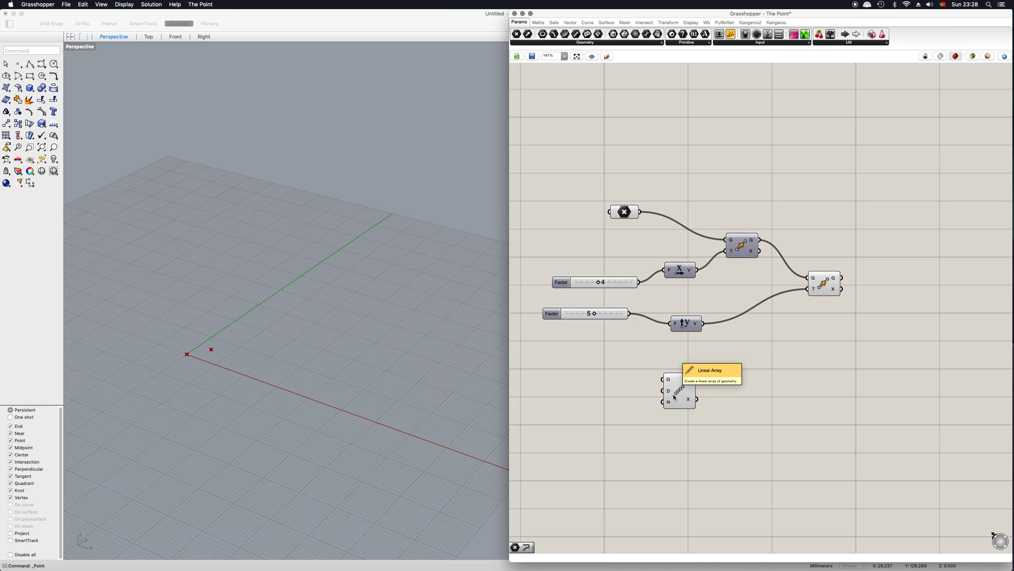
left_click_drag(674, 396, 895, 323)
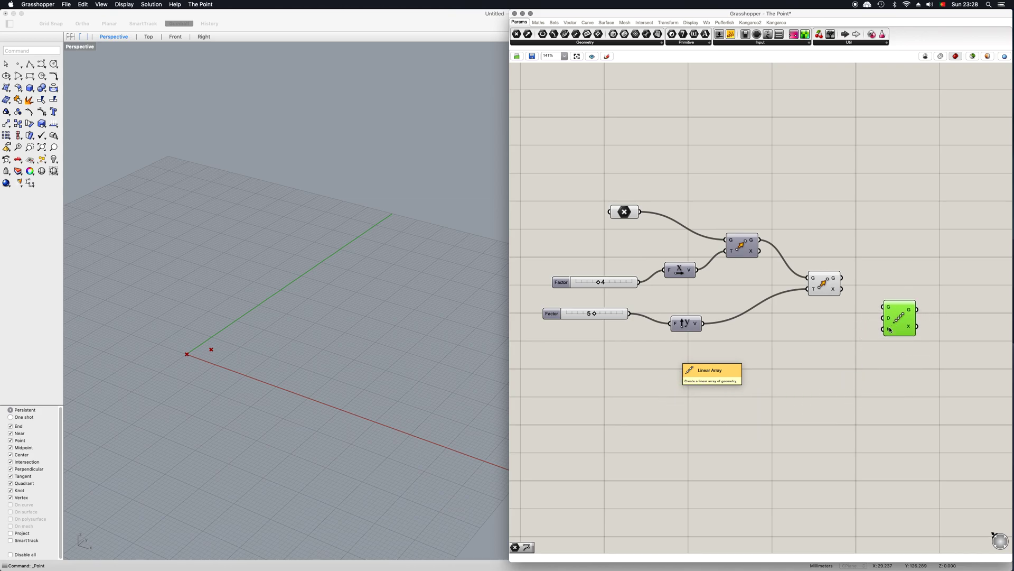
scroll(890, 329, "up", 1)
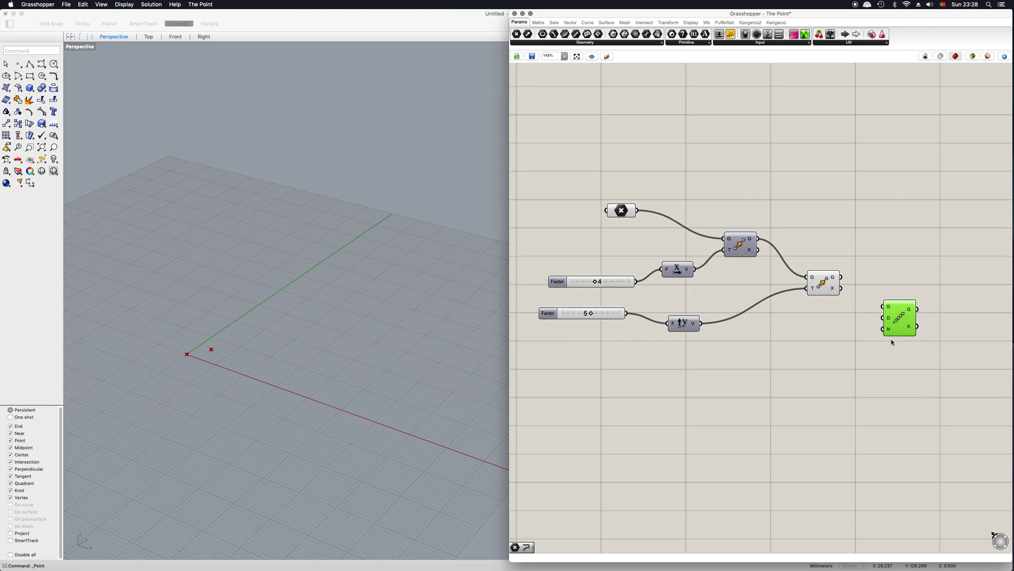
Connect the second Move's geometry output to the Linear Array's Geometry input and position the array lower on the canvas.
left_click(828, 292)
left_click_drag(840, 276, 909, 362)
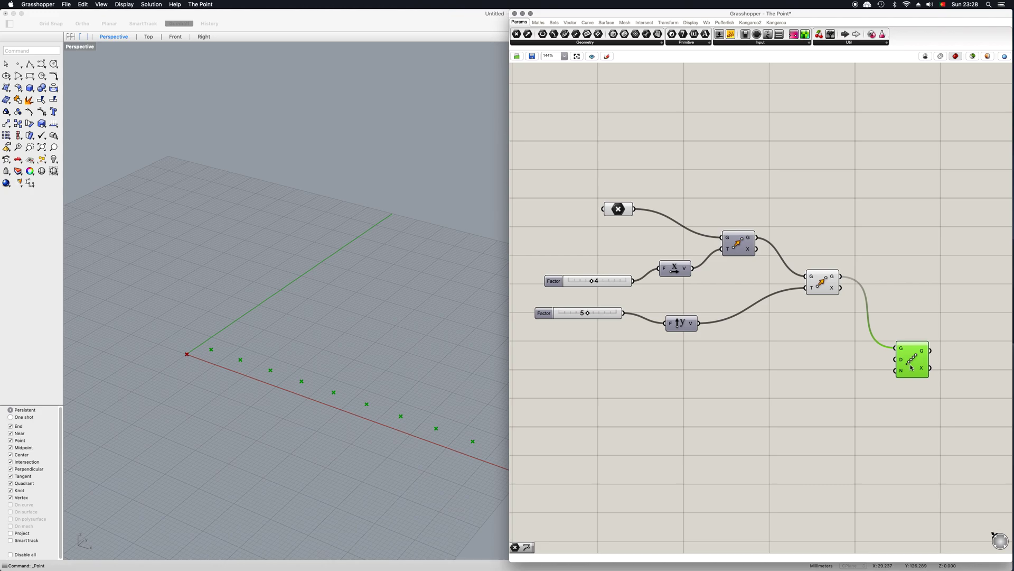
left_click_drag(912, 371, 911, 365)
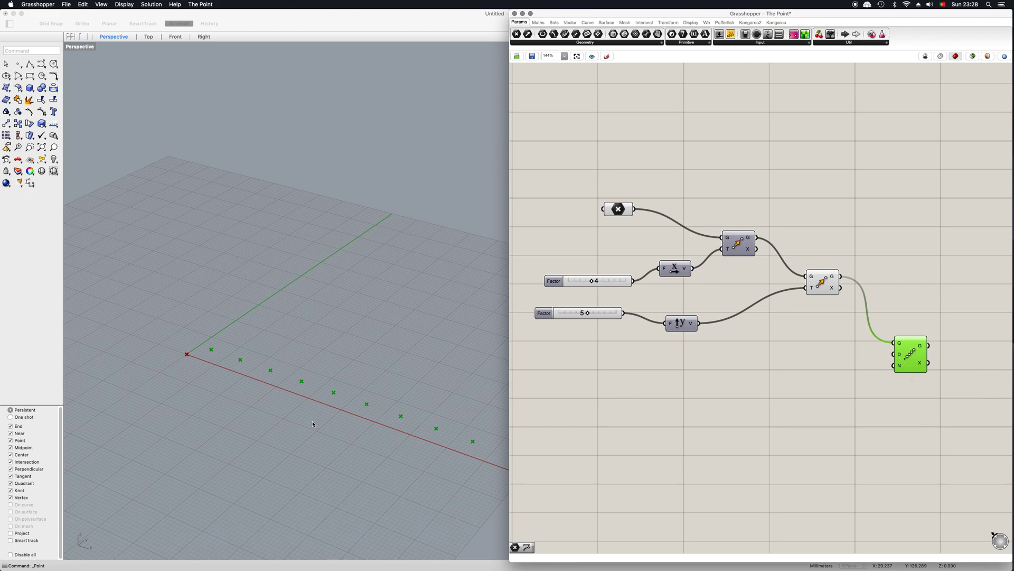
scroll(312, 422, "down", 4)
scroll(408, 422, "up", 4)
scroll(408, 422, "down", 2)
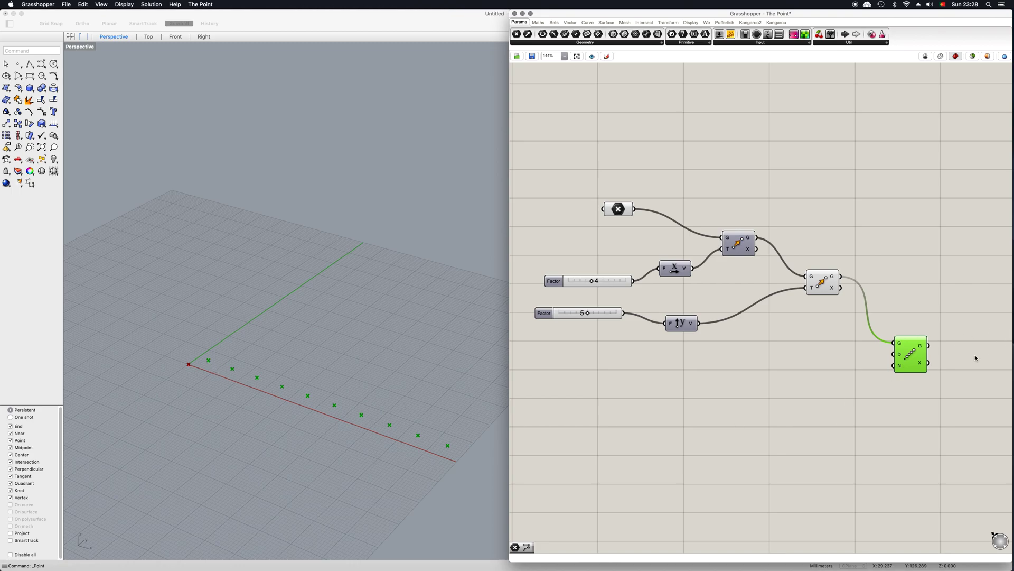
left_click_drag(918, 354, 922, 352)
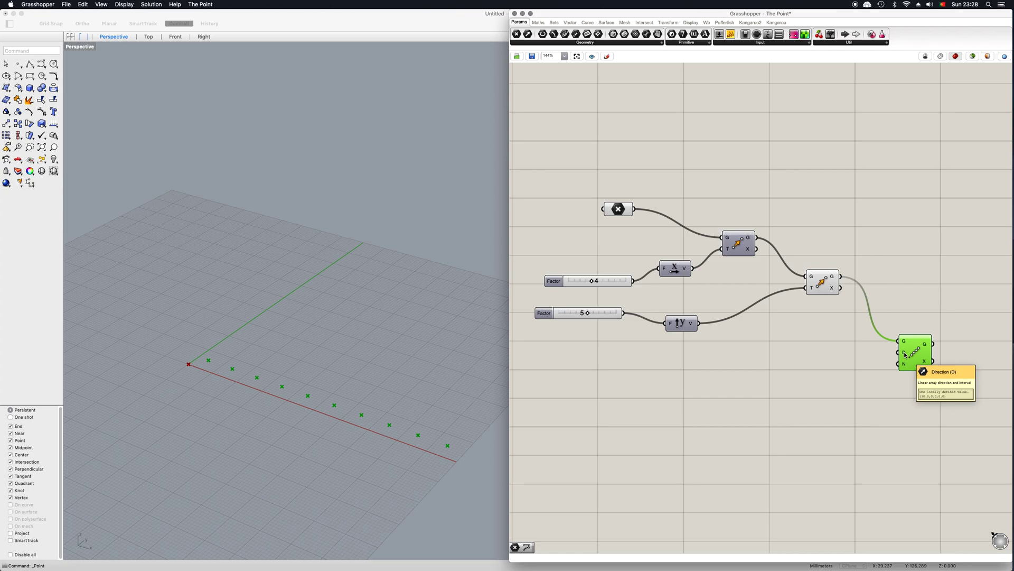
Duplicate the Y factor slider with its Unit Y component and connect the copy to the Linear Array's Direction input.
left_click(693, 355)
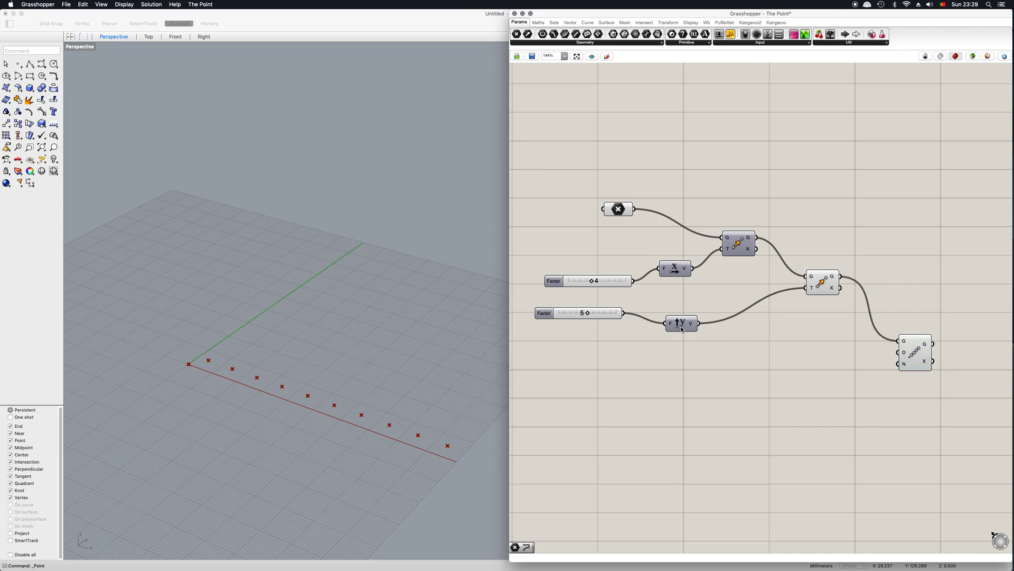
left_click(682, 329)
left_click(577, 317, "shift")
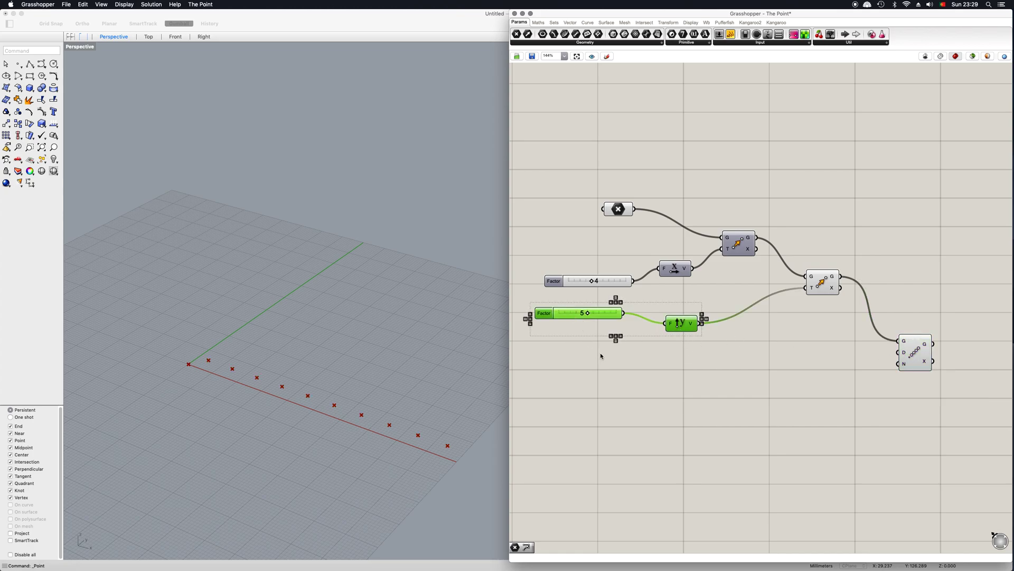
key("super+c")
key("super+v")
left_click_drag(686, 330, 897, 354)
left_click(830, 420)
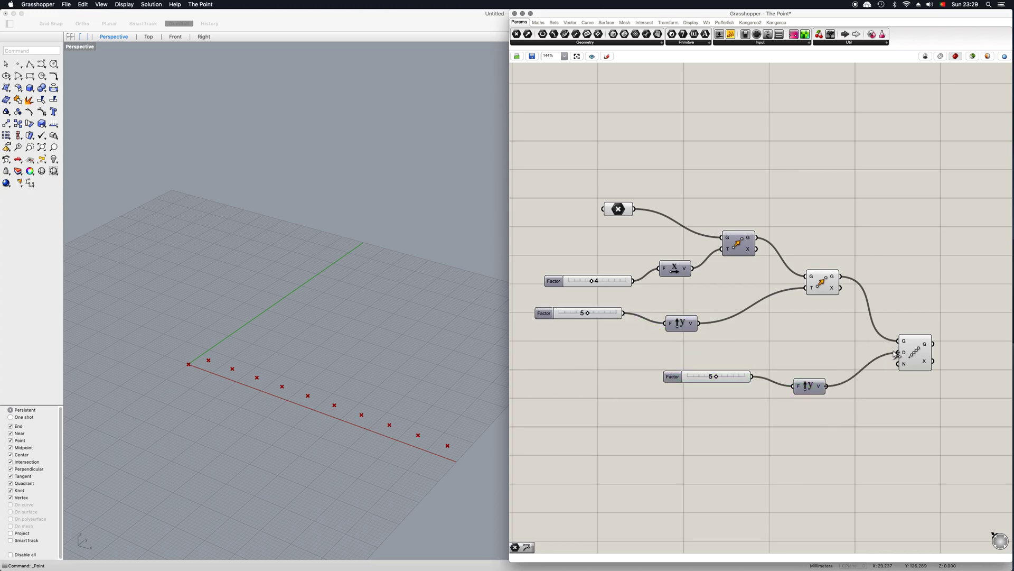
Set the array direction's factor to 6 and rearrange its slider and Unit Y component closer to the other nodes.
left_click_drag(812, 386, 819, 363)
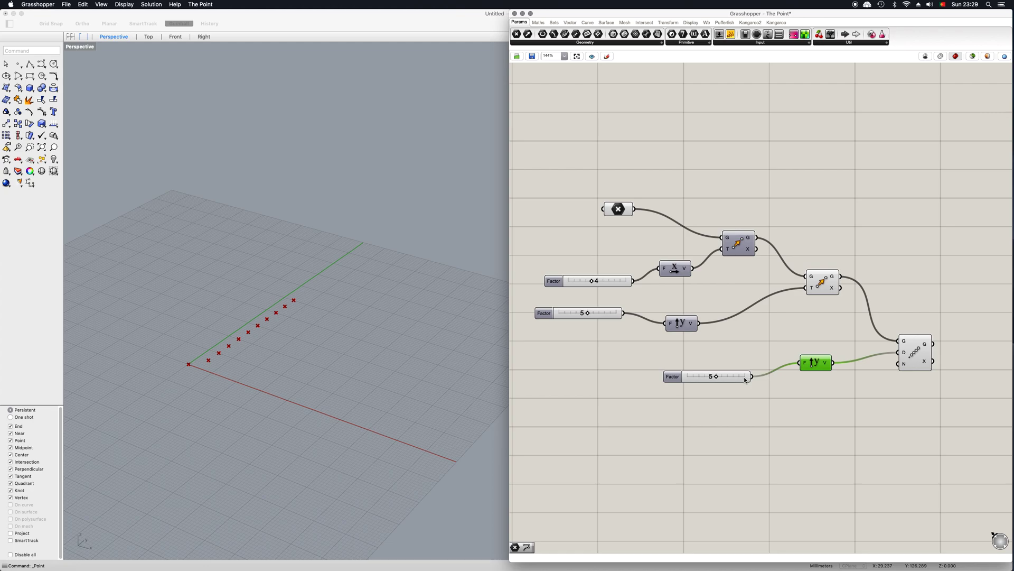
mouse_move(716, 375)
left_mouse_down()
mouse_move(727, 377)
mouse_move(717, 382)
left_mouse_up()
left_click_drag(719, 384, 694, 359)
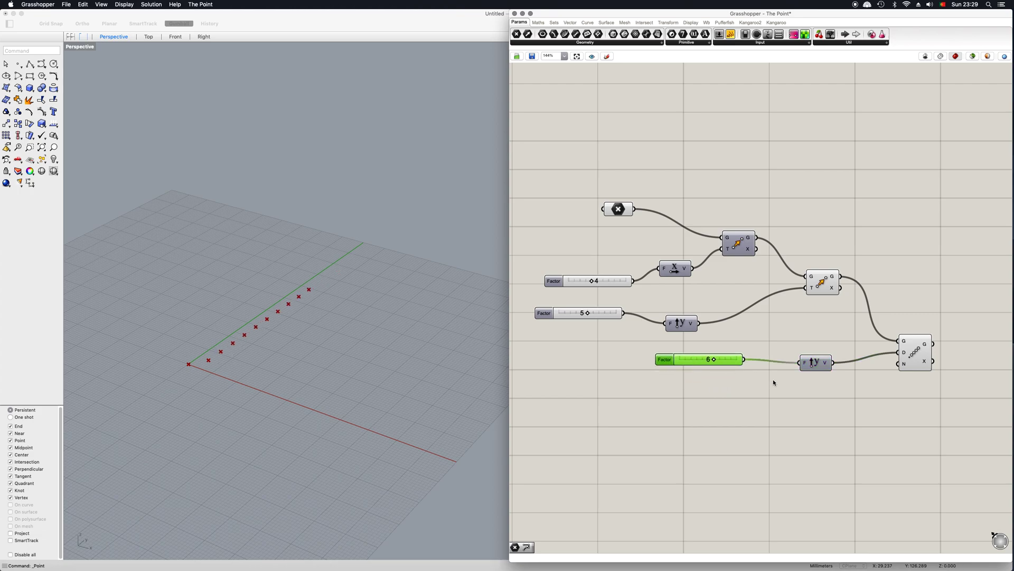
left_click_drag(810, 361, 803, 342)
Connect the array direction's factor slider to the Linear Array's Count input as well, and set it to 9.
mouse_move(905, 368)
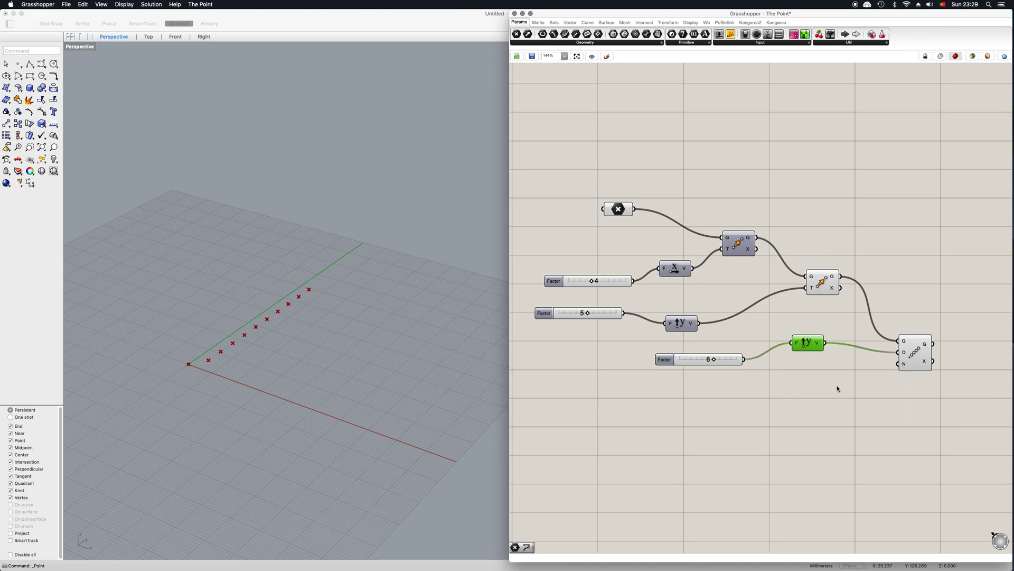
left_click(694, 368)
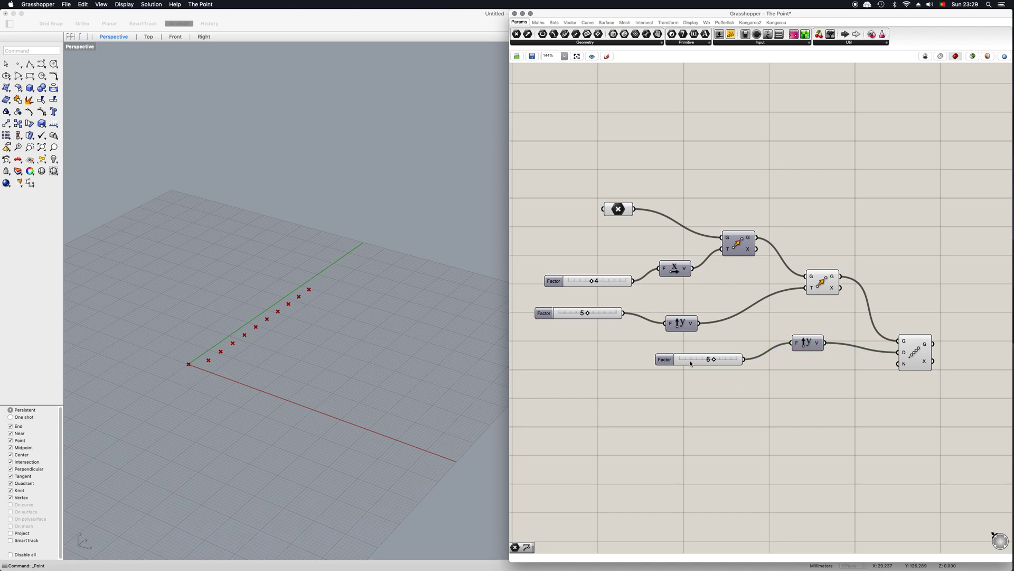
left_click_drag(746, 362, 901, 364)
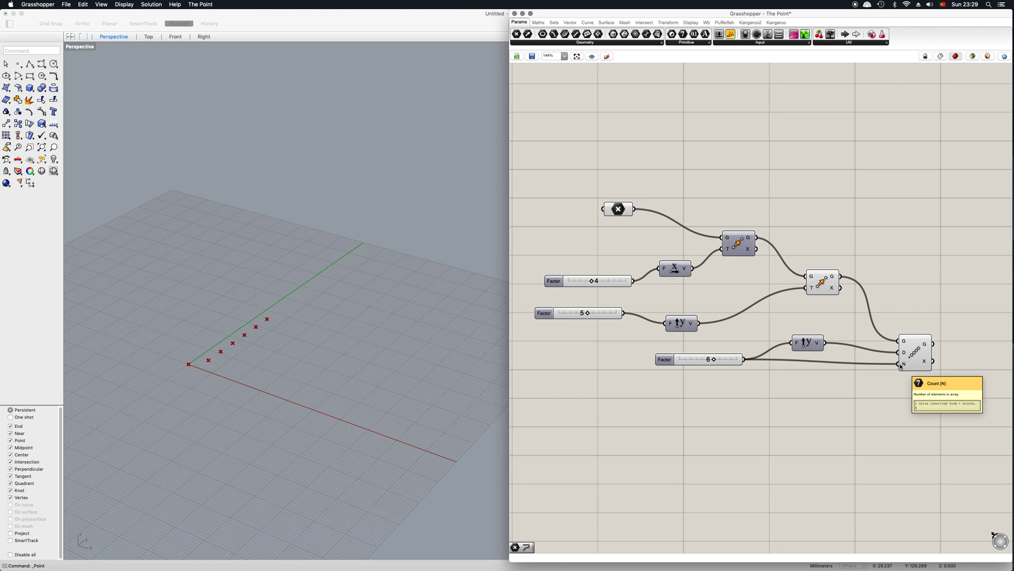
left_click_drag(717, 363, 736, 370)
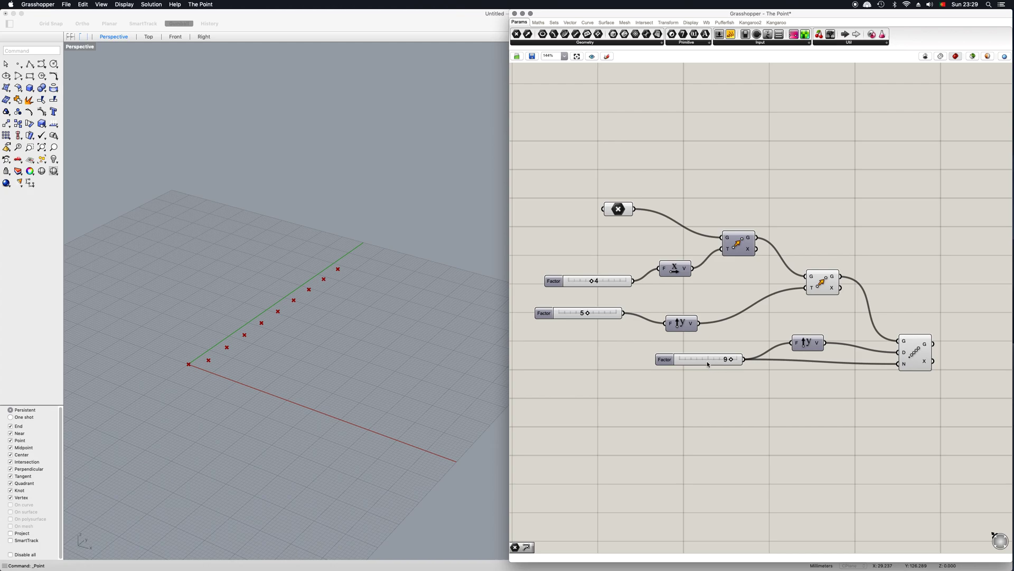
Duplicate the array's factor slider and connect the copy to the Count input in place of the shared slider.
left_click(708, 363)
key("super+c")
key("super+v")
left_click_drag(732, 373, 898, 364)
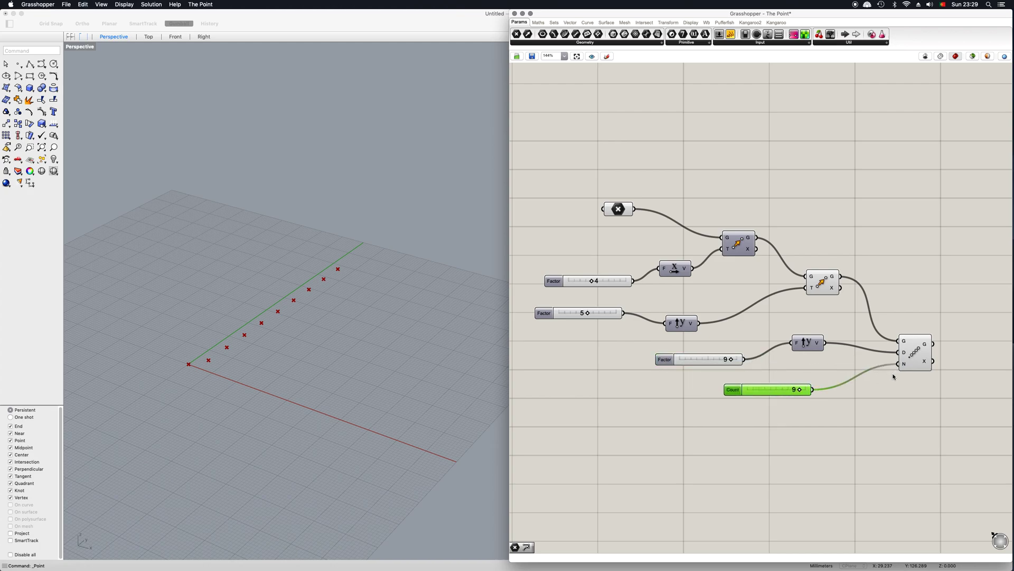
Set the Linear Array's Count slider to 5.
left_click(924, 350)
left_click_drag(800, 394, 776, 397)
scroll(788, 439, "down", 1)
right_click_drag(775, 411, 558, 421)
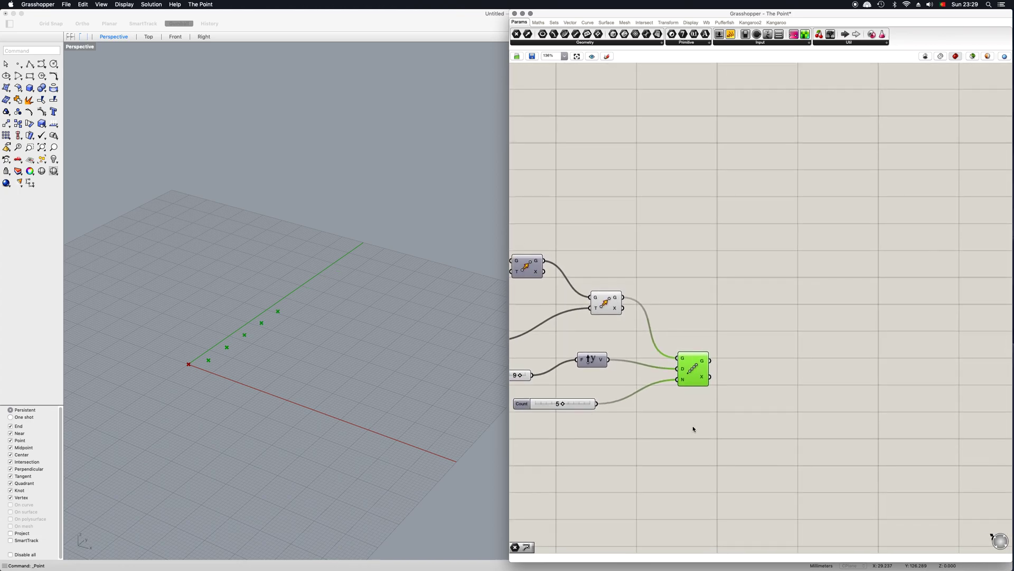
right_click_drag(693, 425, 700, 394)
left_click(700, 396)
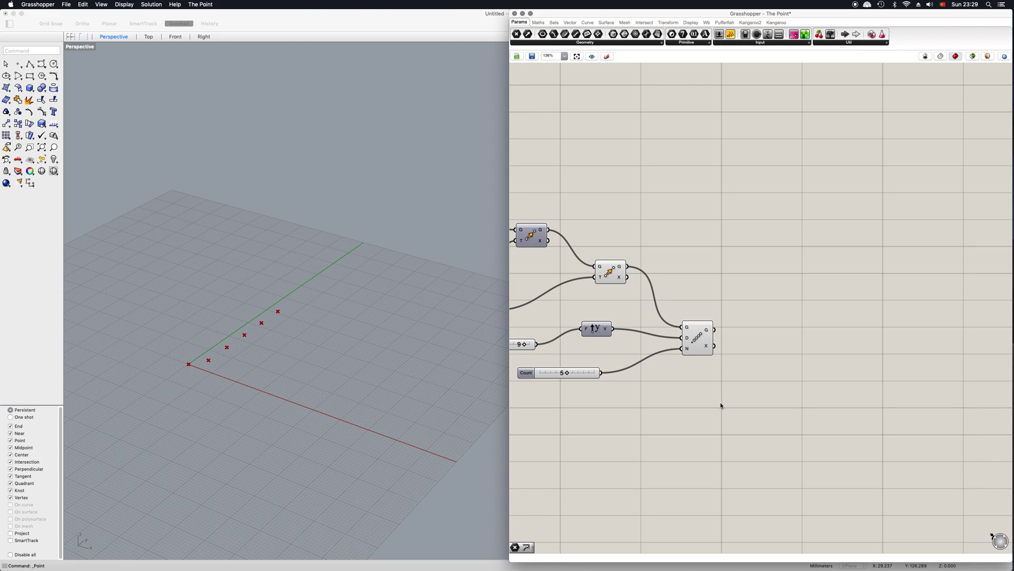
Add a PolyLine component and place it beyond the Linear Array's output end, slightly lower.
left_click(704, 348)
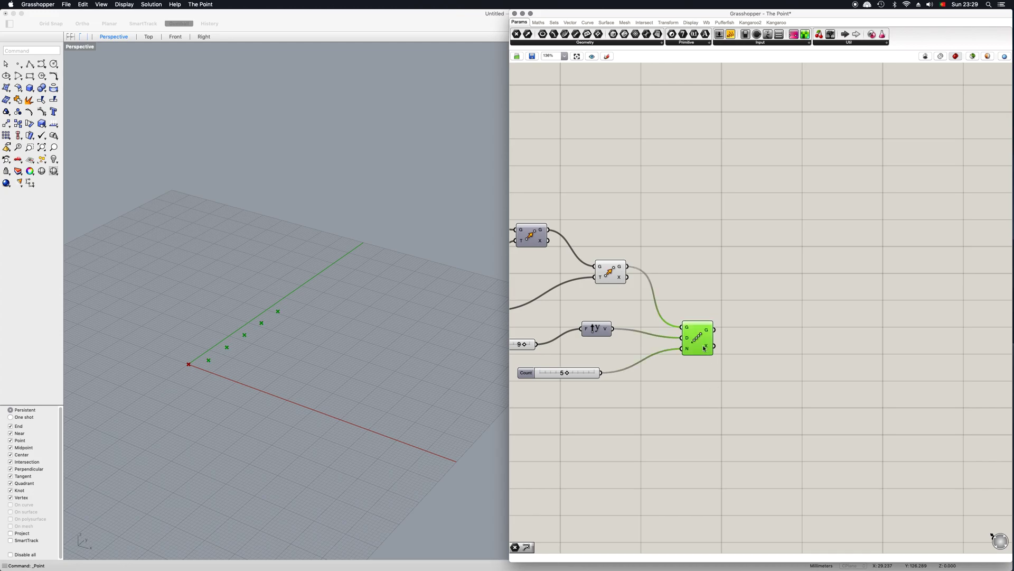
double_click(710, 413)
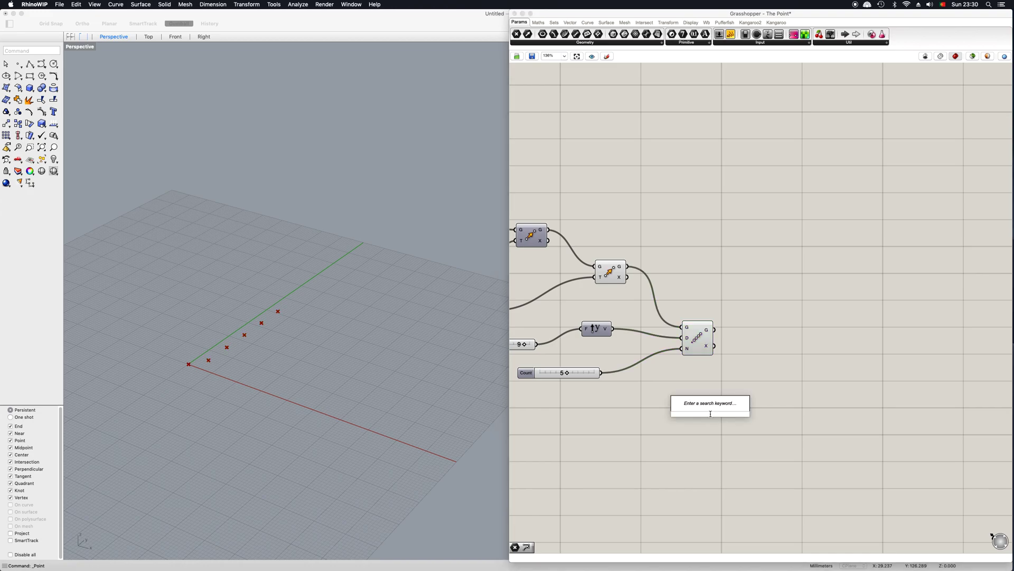
type("olyline")
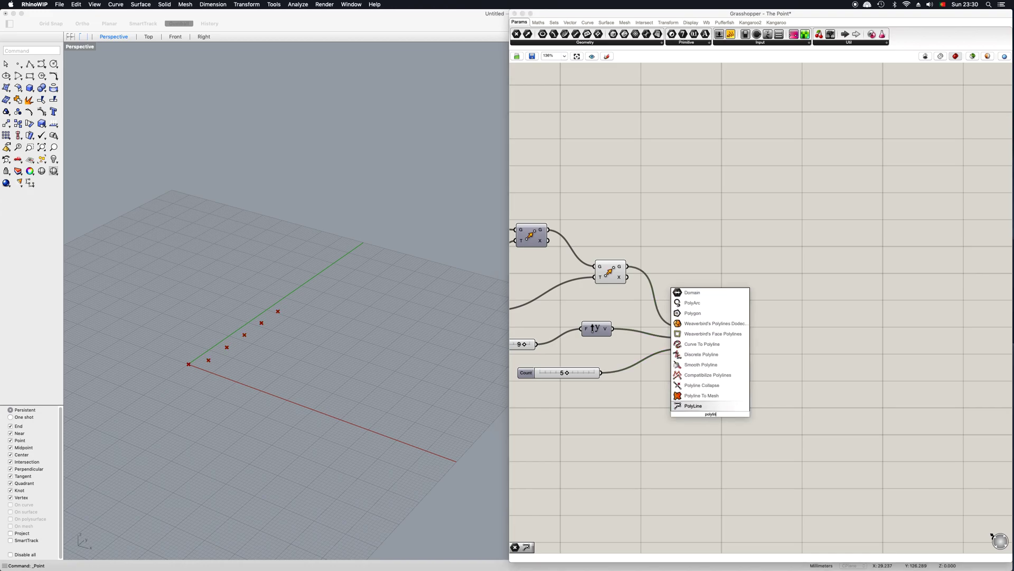
key("Return")
left_click_drag(714, 421, 779, 383)
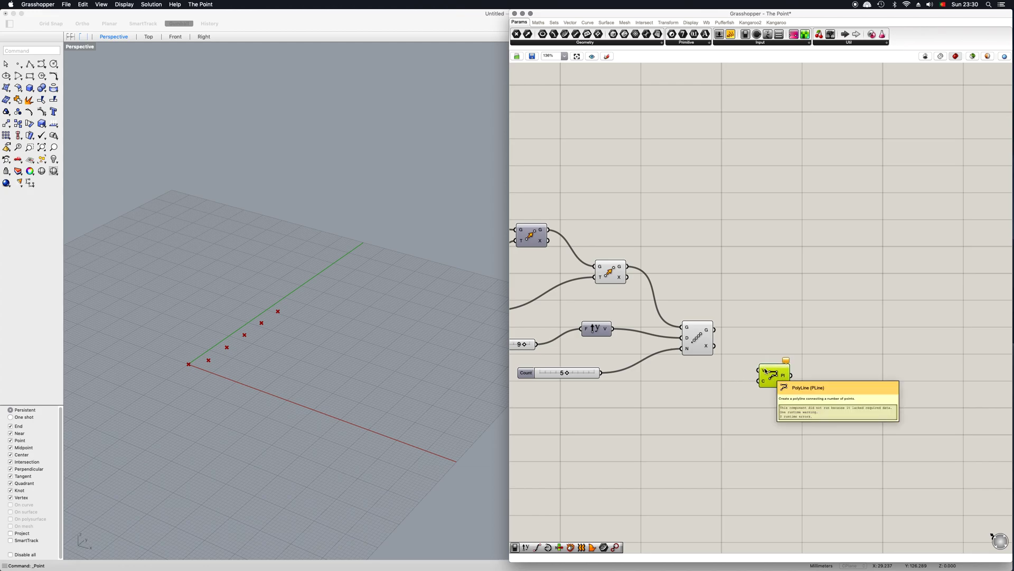
Connect the Linear Array's Geometry output to the PolyLine's Vertices input.
left_click(710, 335)
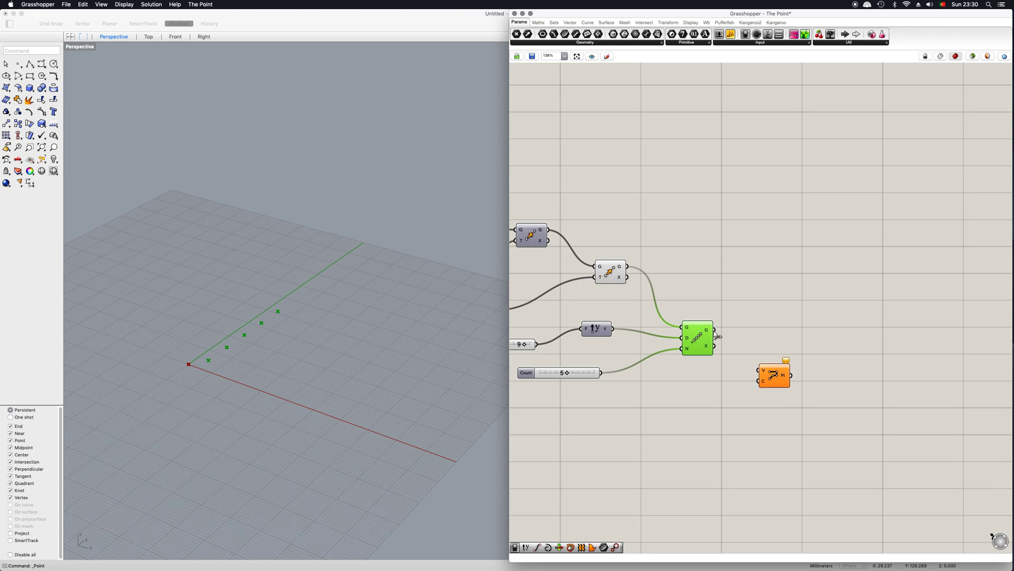
left_click_drag(708, 332, 766, 376)
left_click(774, 378)
Set the Linear Array's Count slider to 8 and its direction factor slider to 6.
right_click_drag(695, 414, 807, 413)
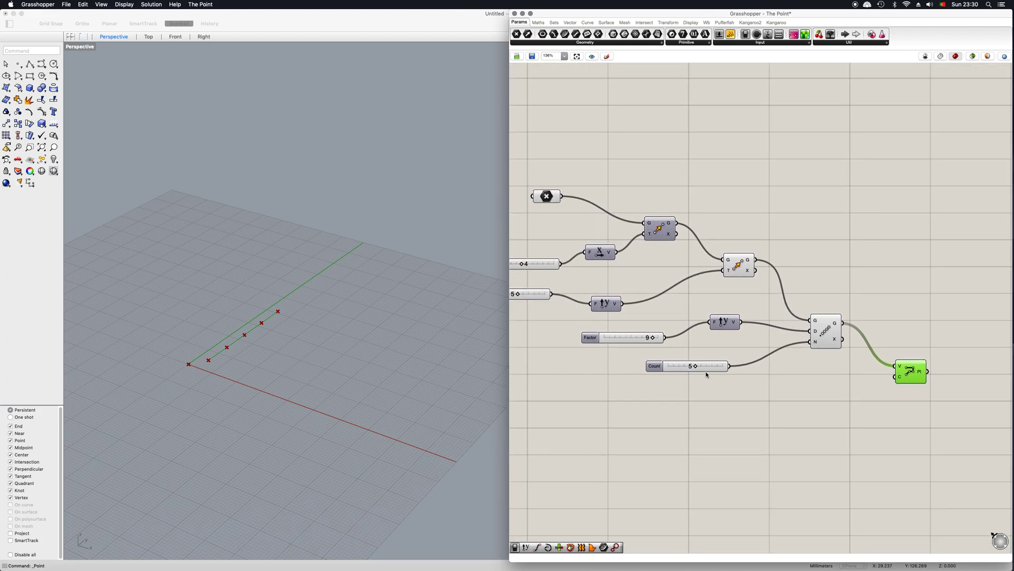
left_click_drag(695, 366, 712, 367)
left_click_drag(653, 338, 640, 342)
Set the factor slider of the point's Y-direction move to 7 and deselect the PolyLine component.
right_click_drag(638, 374, 700, 394)
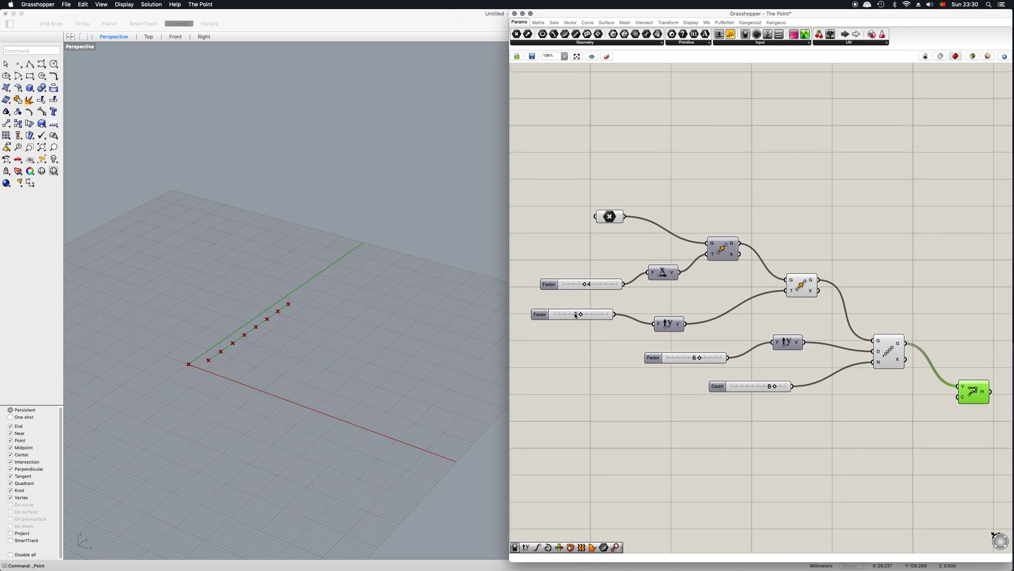
left_click_drag(581, 315, 586, 292)
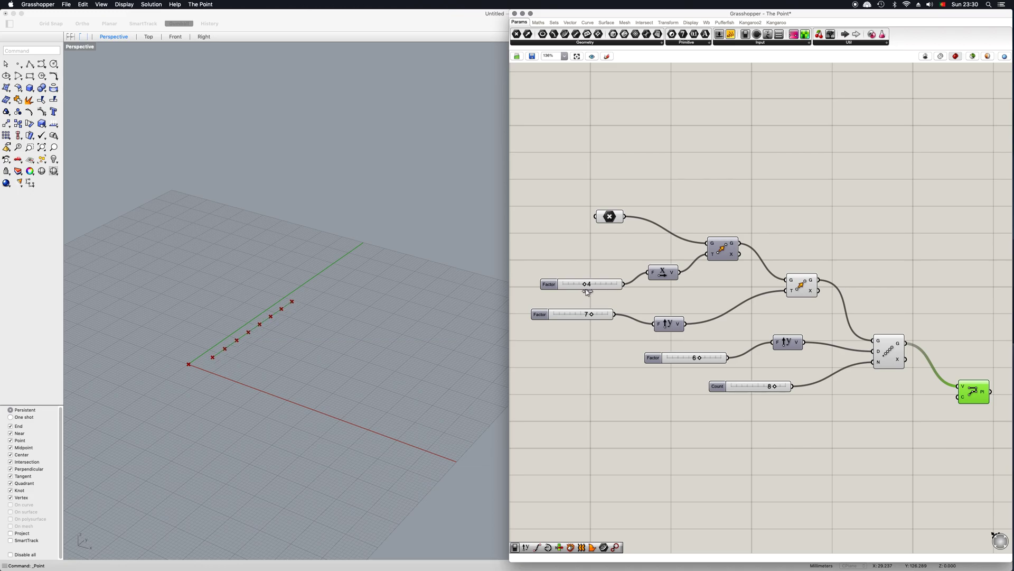
scroll(584, 355, "down", 2)
left_click(583, 359)
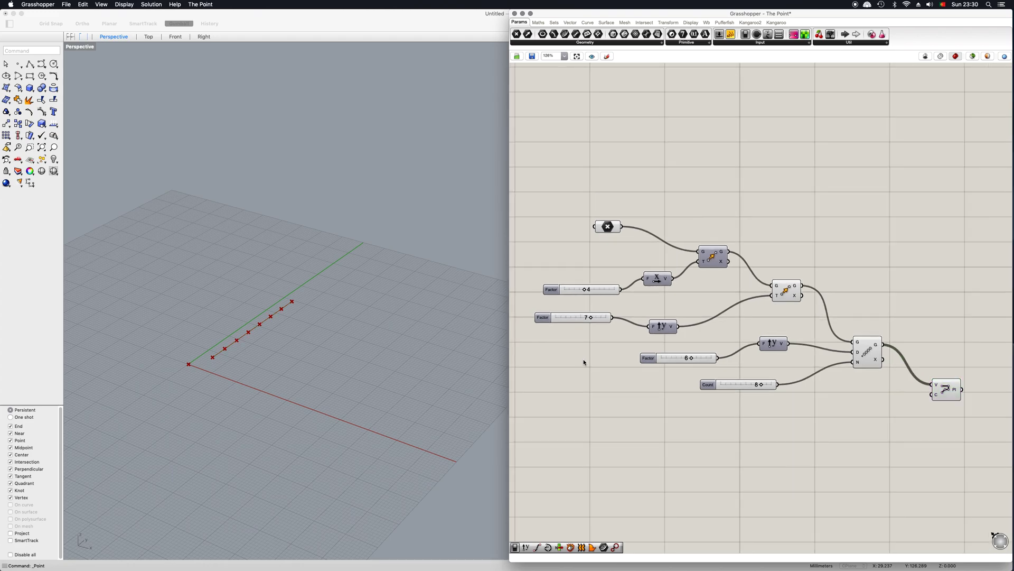